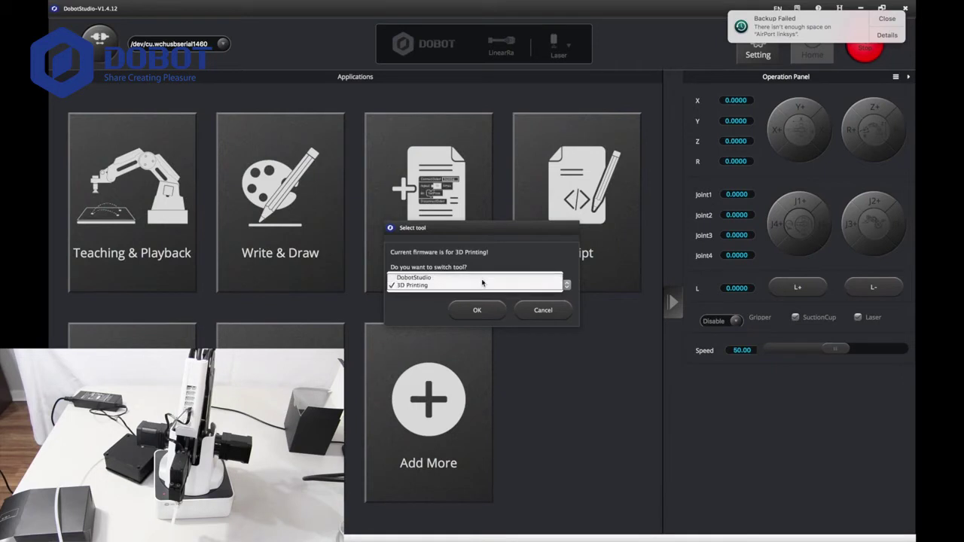
- Reflash the arm's firmware to DobotStudio V3.3.0 and close Dobot FM
{"action": "left_click", "coordinate": [478, 312]}
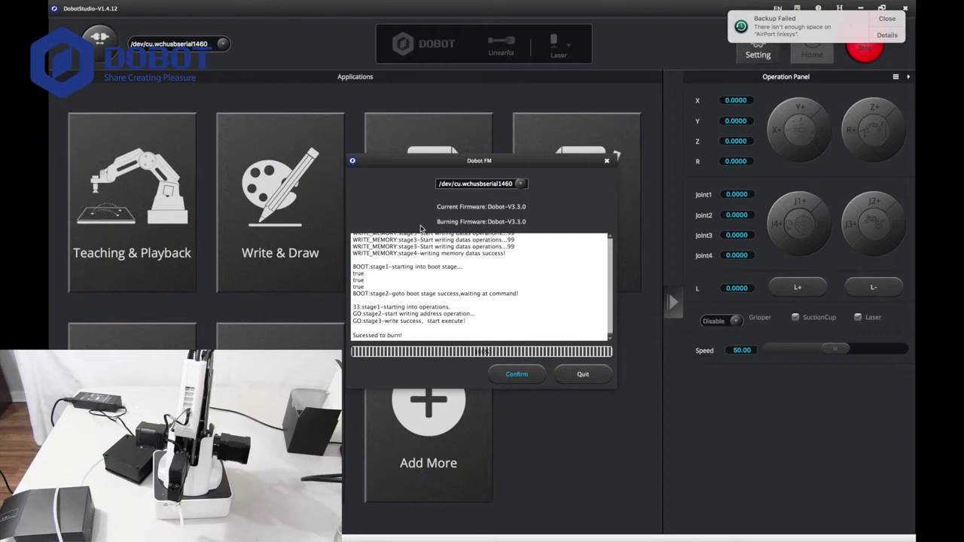
{"action": "left_click", "coordinate": [599, 380]}
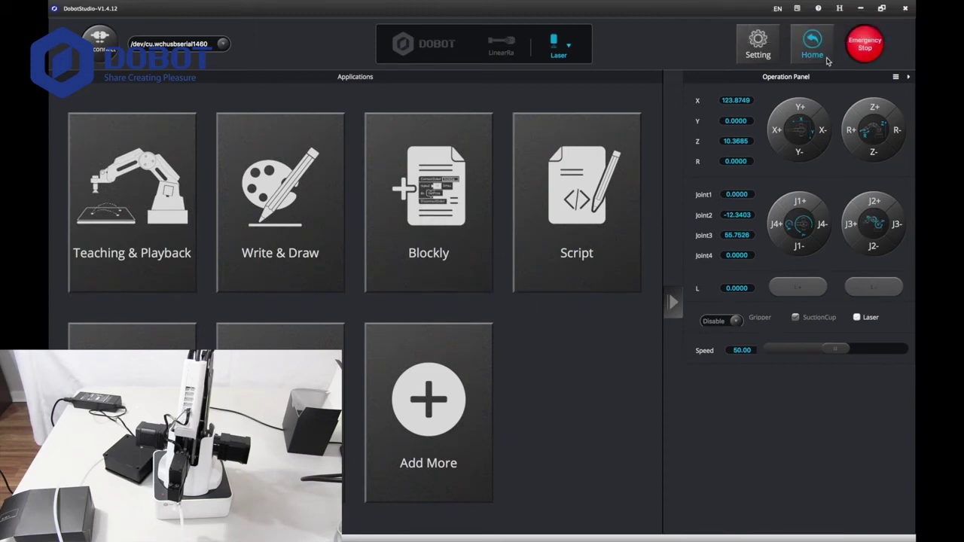
- Home the arm so it rests at X 269.2, Y 0, Z -8.4, R 0
{"action": "left_click", "coordinate": [827, 60]}
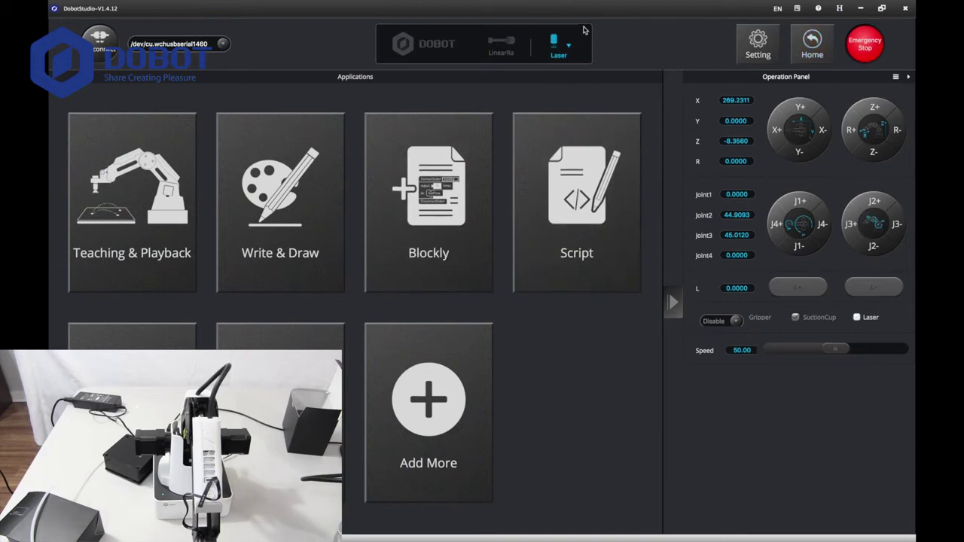
- Change the end tool from Laser to SuctionCup
{"action": "left_click", "coordinate": [569, 44]}
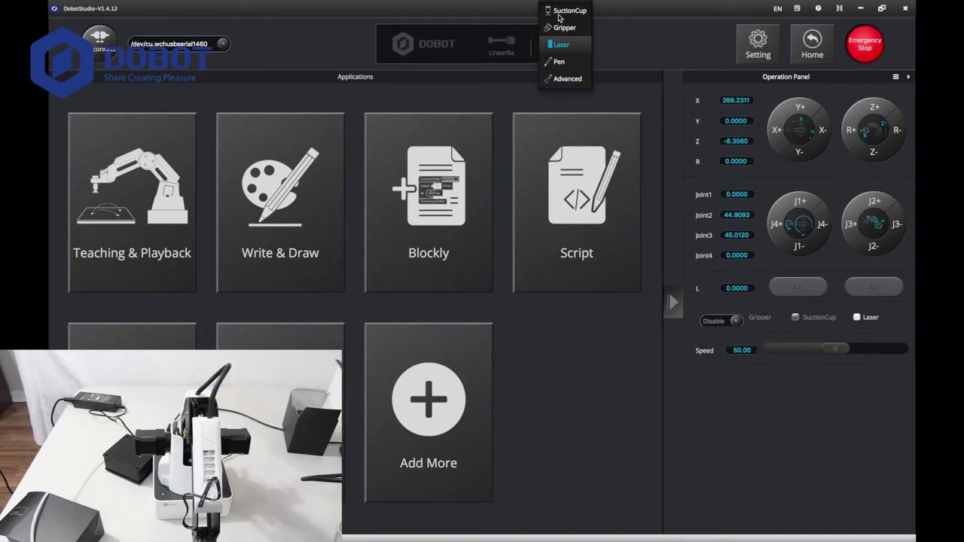
{"action": "left_click", "coordinate": [557, 12]}
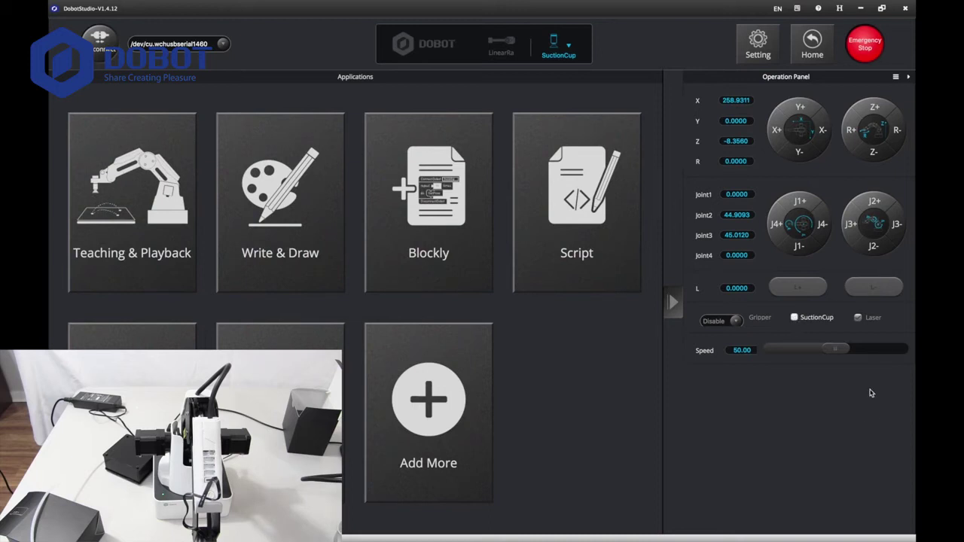
{"action": "mouse_move", "coordinate": [133, 202]}
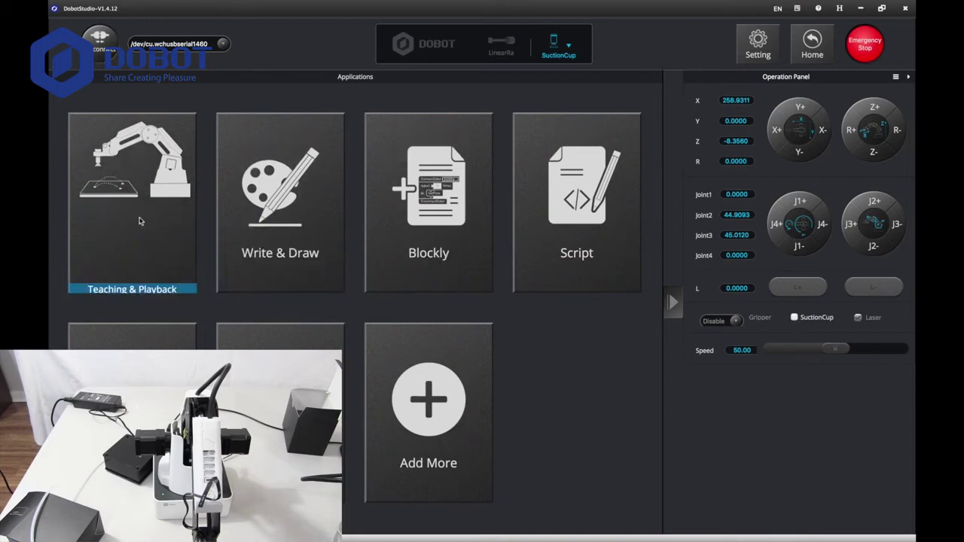
- In Teaching & Playback, remove the old P1 and P2 points with DeleteAll
{"action": "left_click", "coordinate": [139, 221]}
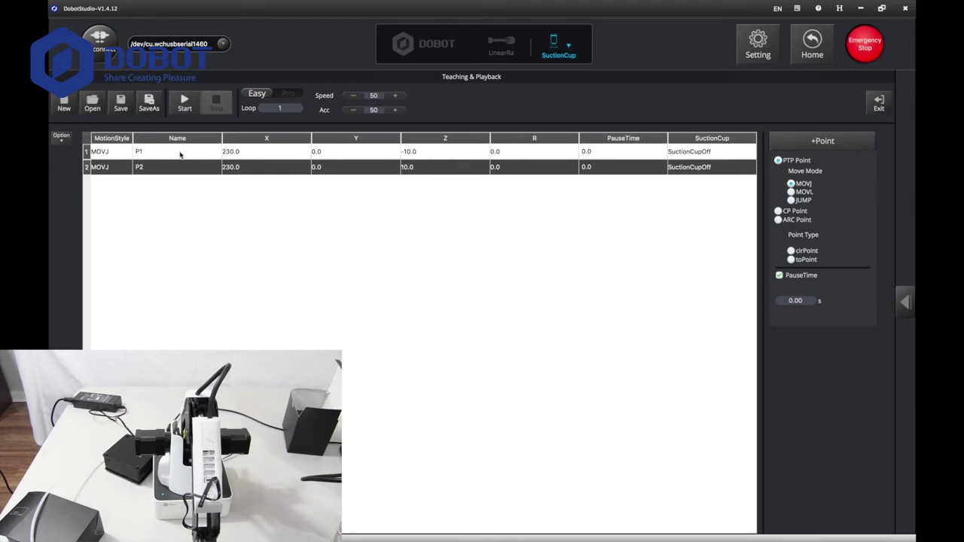
{"action": "right_click", "coordinate": [179, 153]}
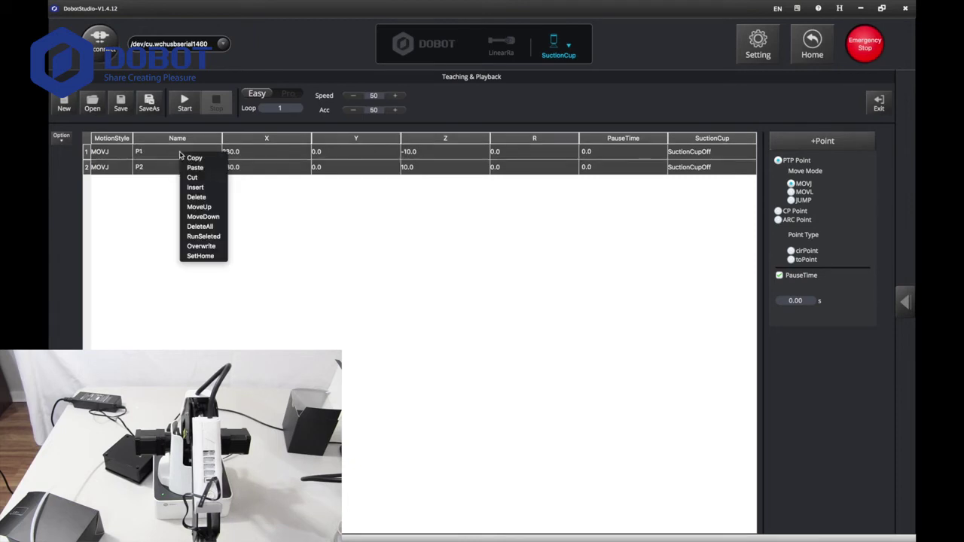
{"action": "left_click", "coordinate": [202, 200]}
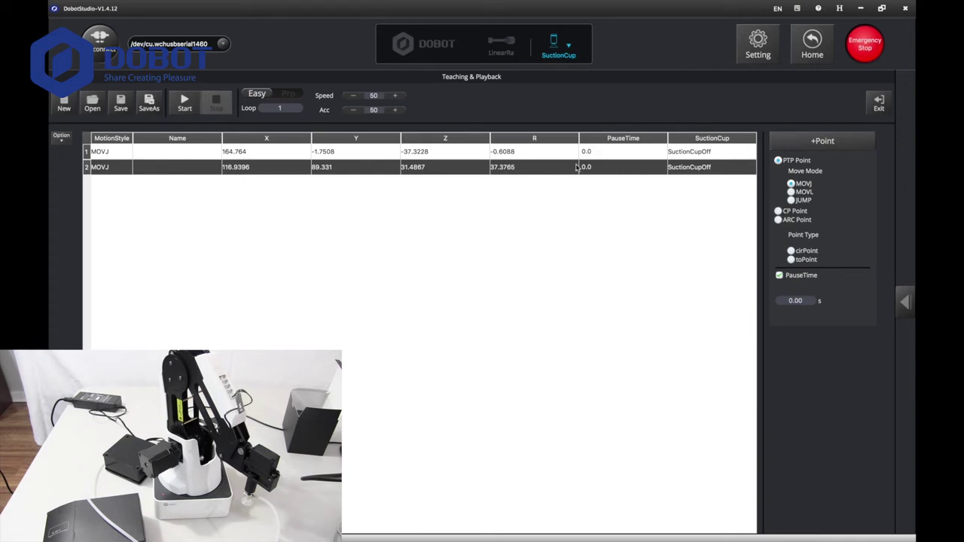
- Set the first point's suction cup option to SuctionCupOn
{"action": "left_click", "coordinate": [710, 153]}
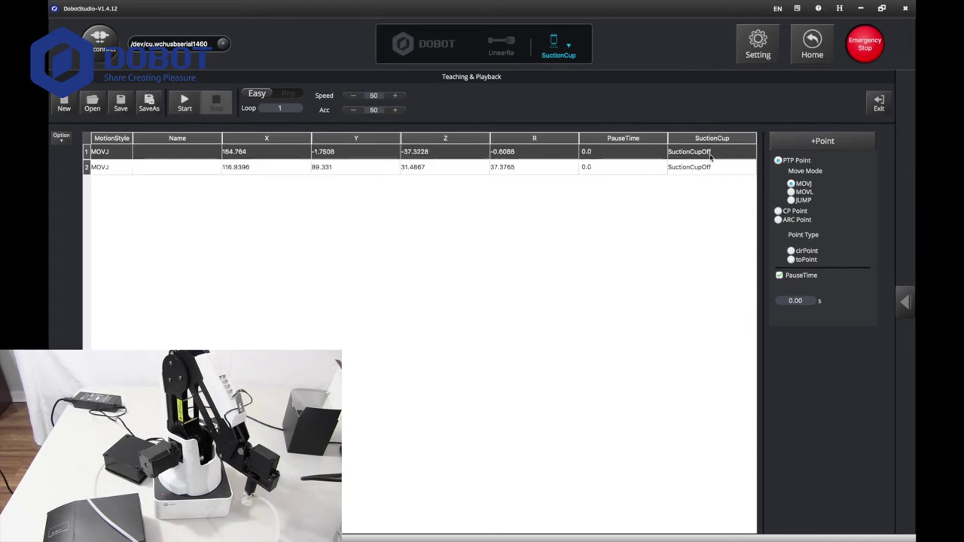
{"action": "left_click", "coordinate": [702, 154]}
{"action": "left_click", "coordinate": [695, 159]}
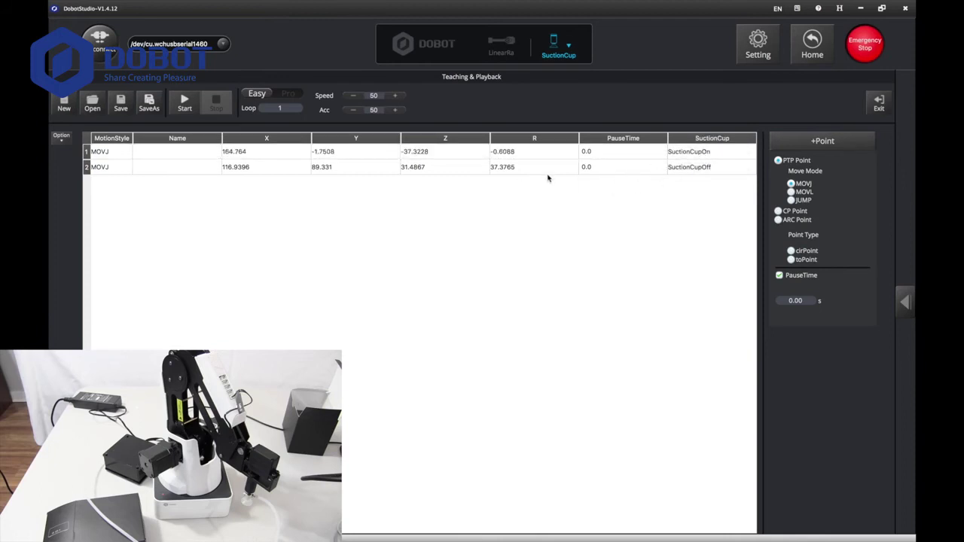
- Give both taught points a PauseTime of 1 second
{"action": "double_click", "coordinate": [611, 154]}
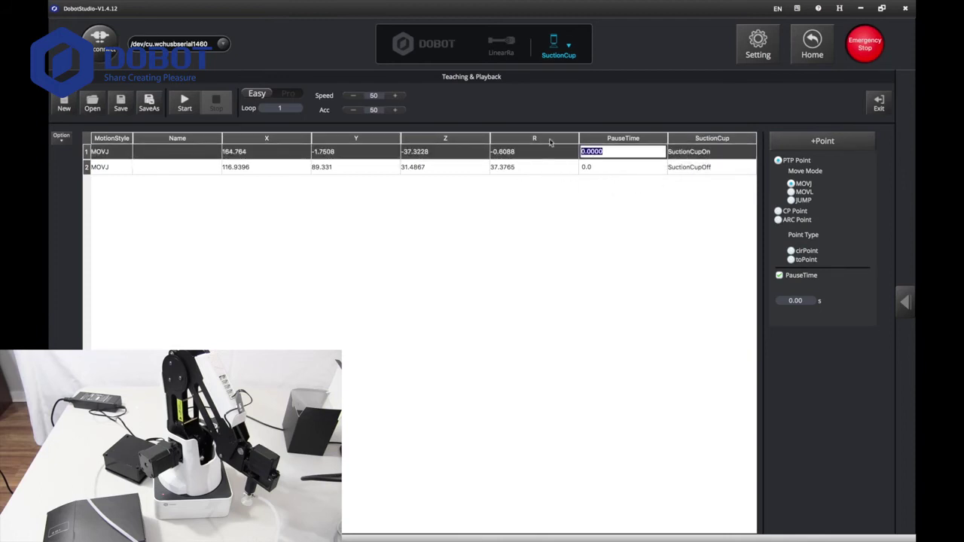
{"action": "type", "text": "1"}
{"action": "key", "text": "Return"}
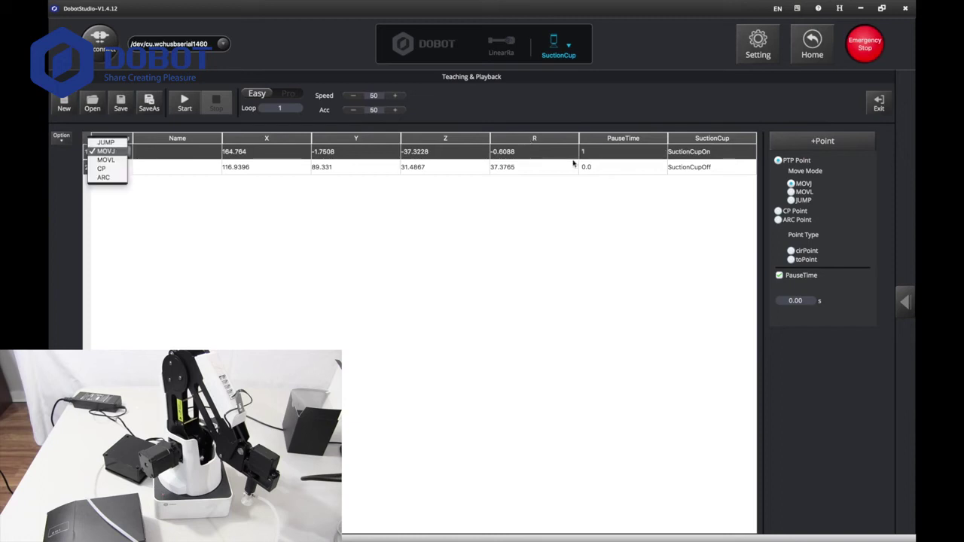
{"action": "double_click", "coordinate": [607, 167]}
{"action": "type", "text": "1"}
{"action": "key", "text": "Return"}
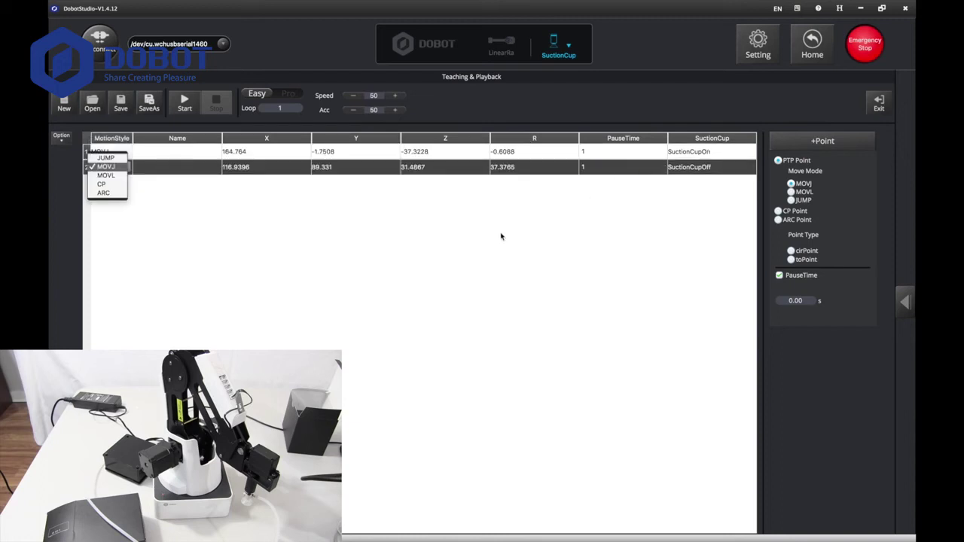
{"action": "left_click", "coordinate": [501, 236]}
{"action": "left_click", "coordinate": [129, 155]}
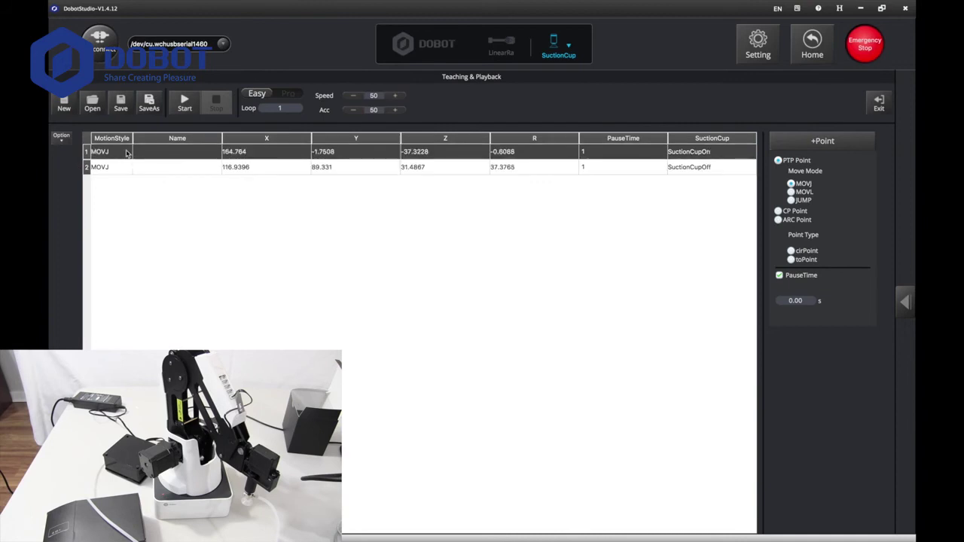
- Run a single playback of the two taught points on the arm
{"action": "left_click", "coordinate": [184, 104]}
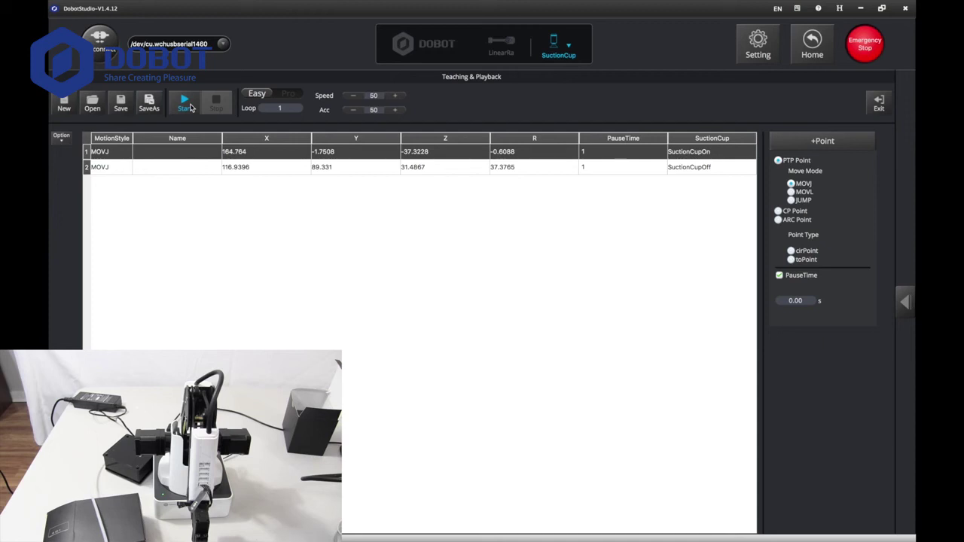
- Delete the second point from the Teaching & Playback list
{"action": "left_click", "coordinate": [197, 167]}
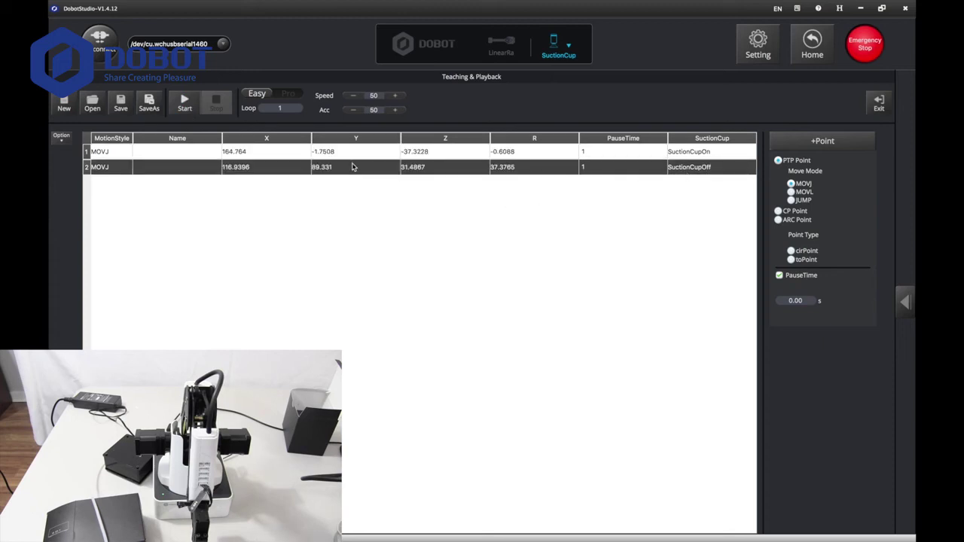
{"action": "right_click", "coordinate": [353, 167]}
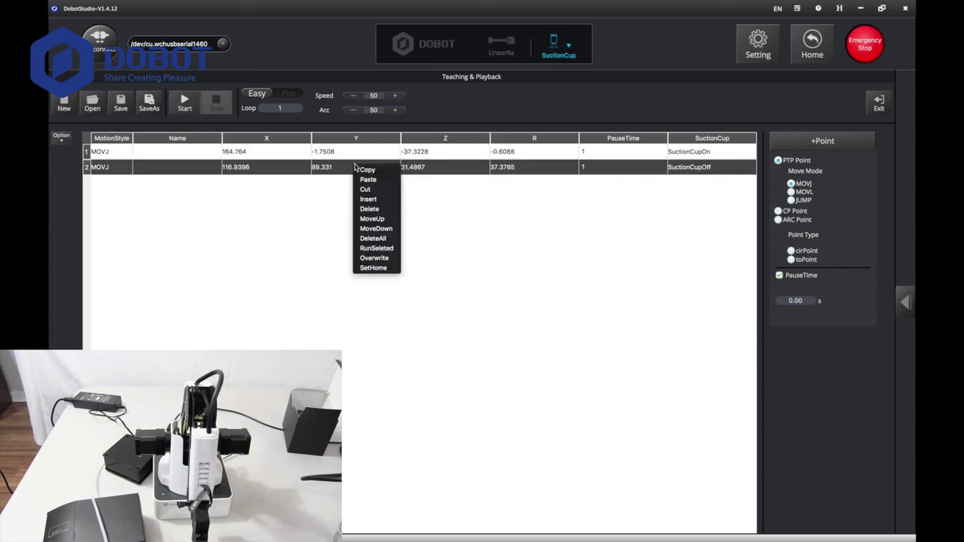
{"action": "left_click", "coordinate": [374, 210]}
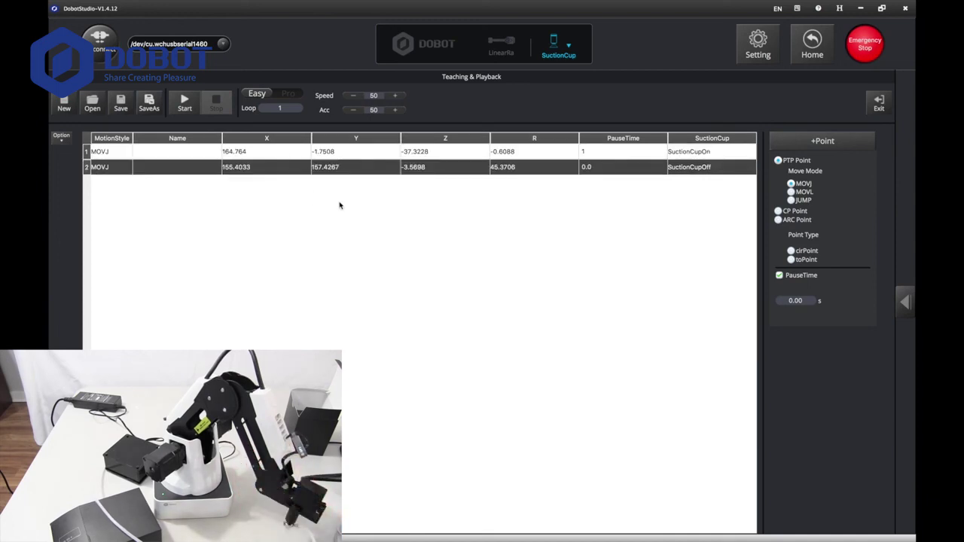
- Start playback of the updated program with its new drop-off point
{"action": "left_click", "coordinate": [185, 106]}
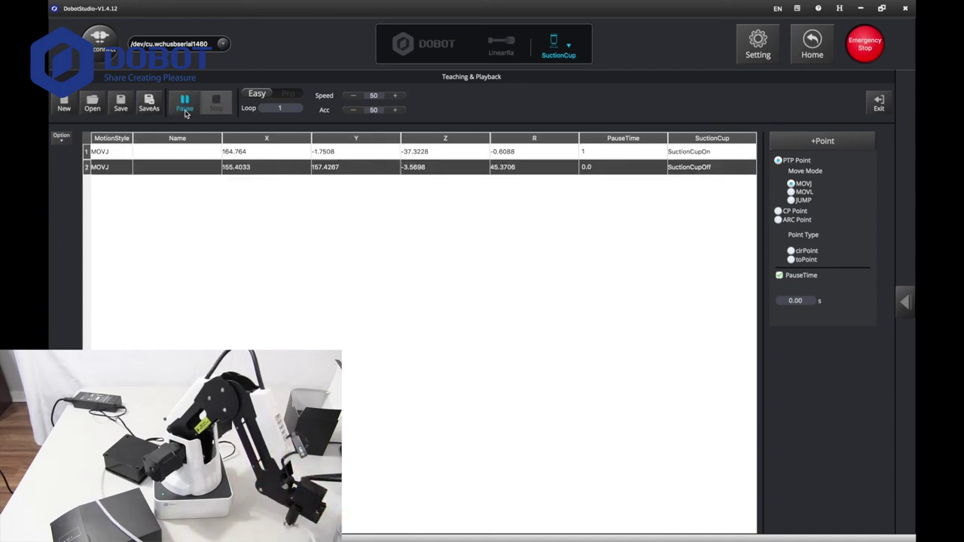